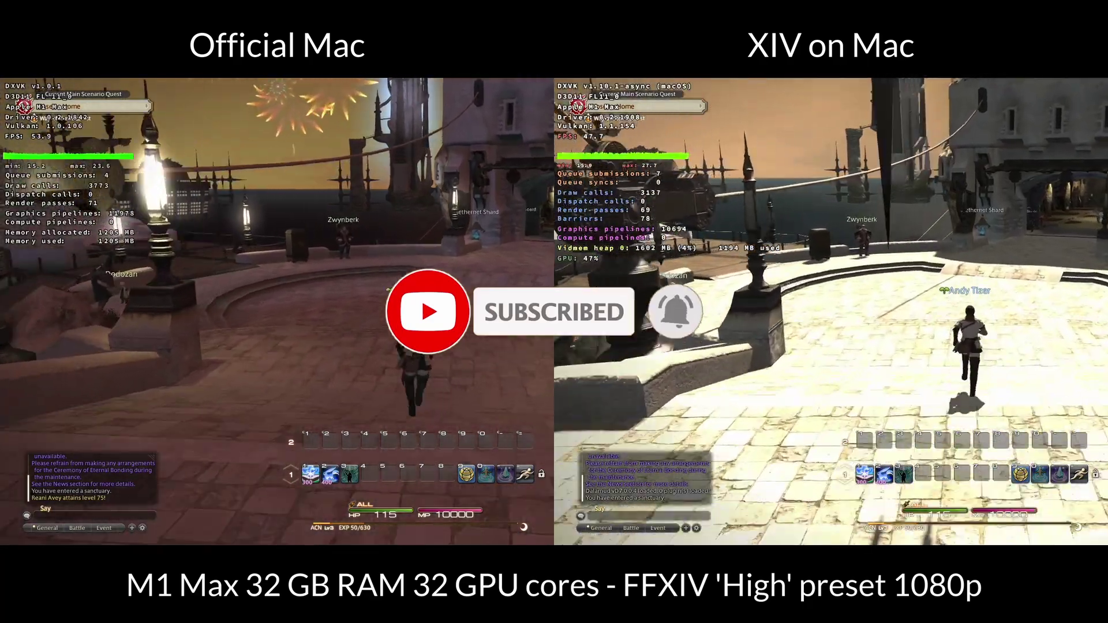
# - Scroll down the Mac download page and tick the minimum system requirements acknowledgement
pyautogui.click(212, 67)
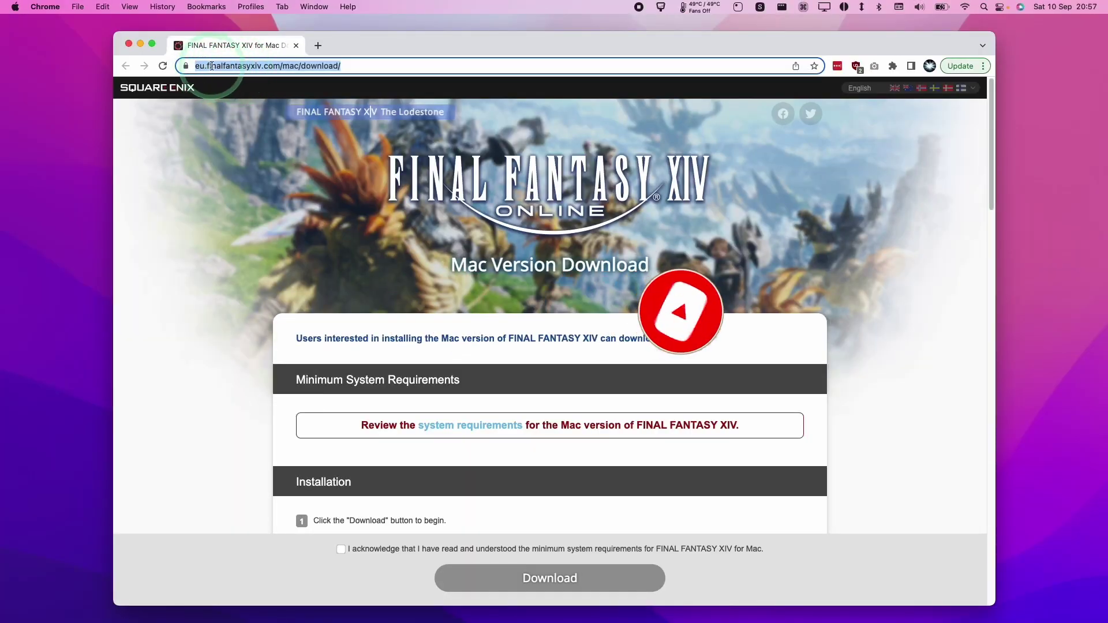
pyautogui.click(367, 345)
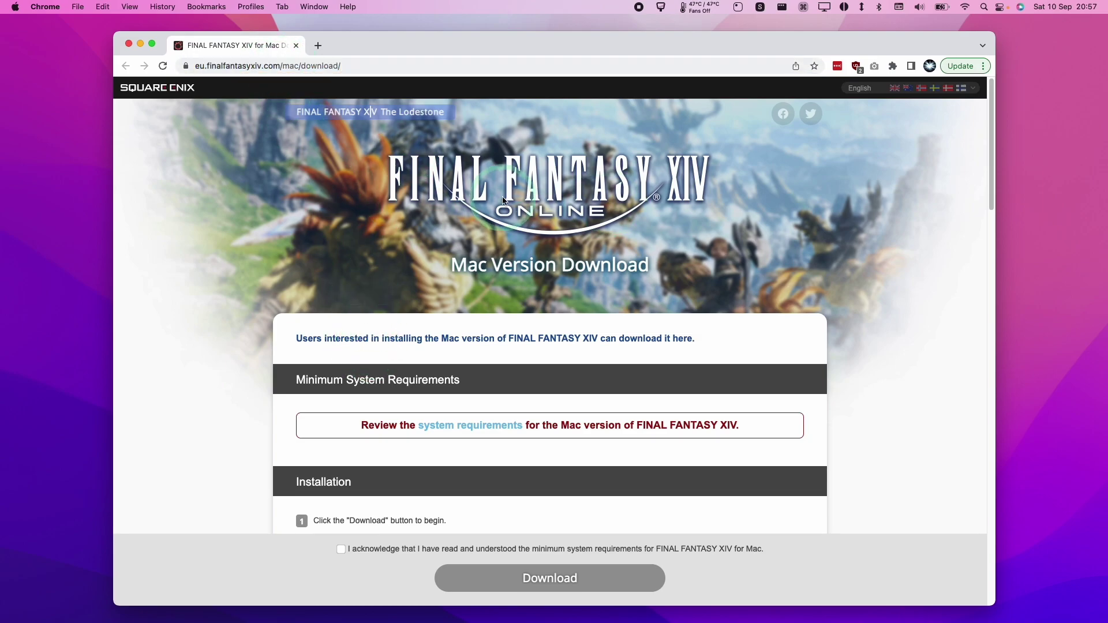
pyautogui.scroll(-6, 450, 374)
pyautogui.scroll(-1, 459, 271)
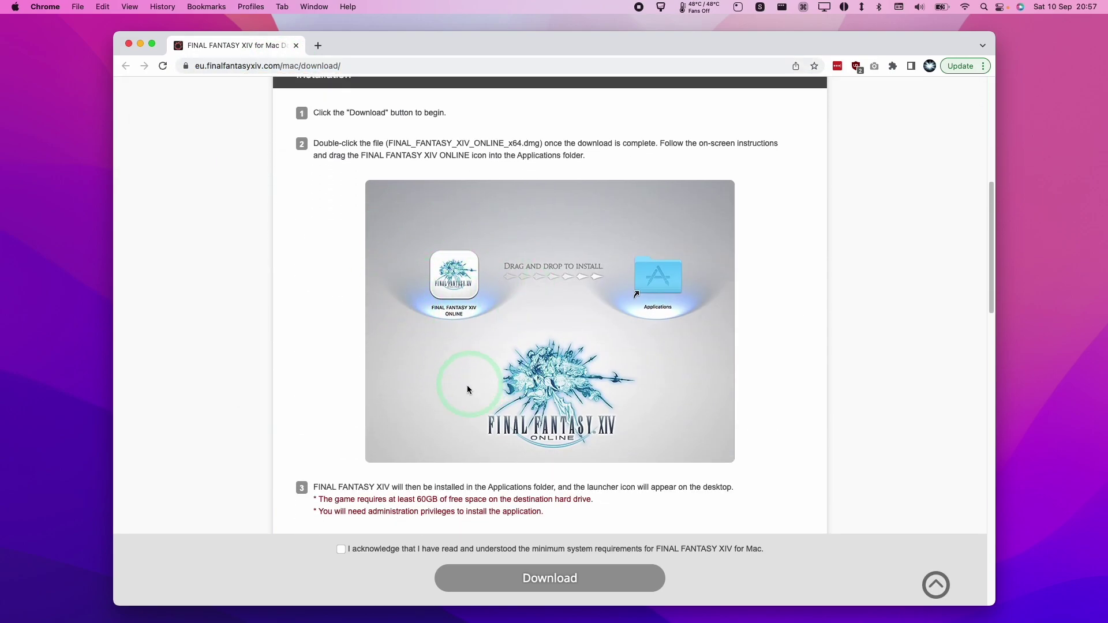
pyautogui.scroll(-2, 464, 394)
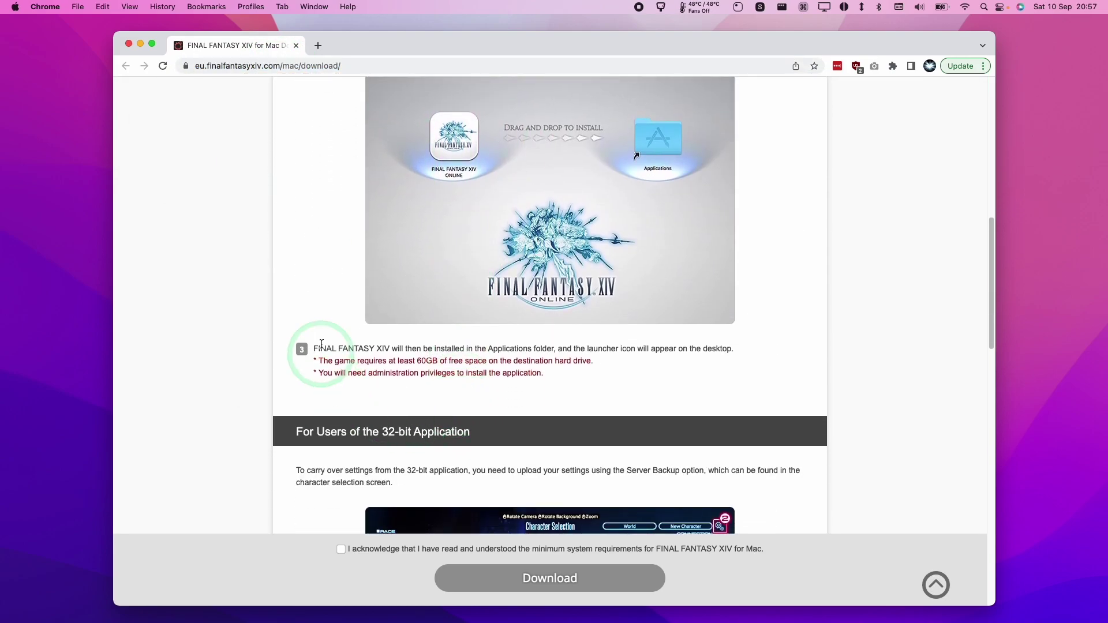
pyautogui.click(341, 548)
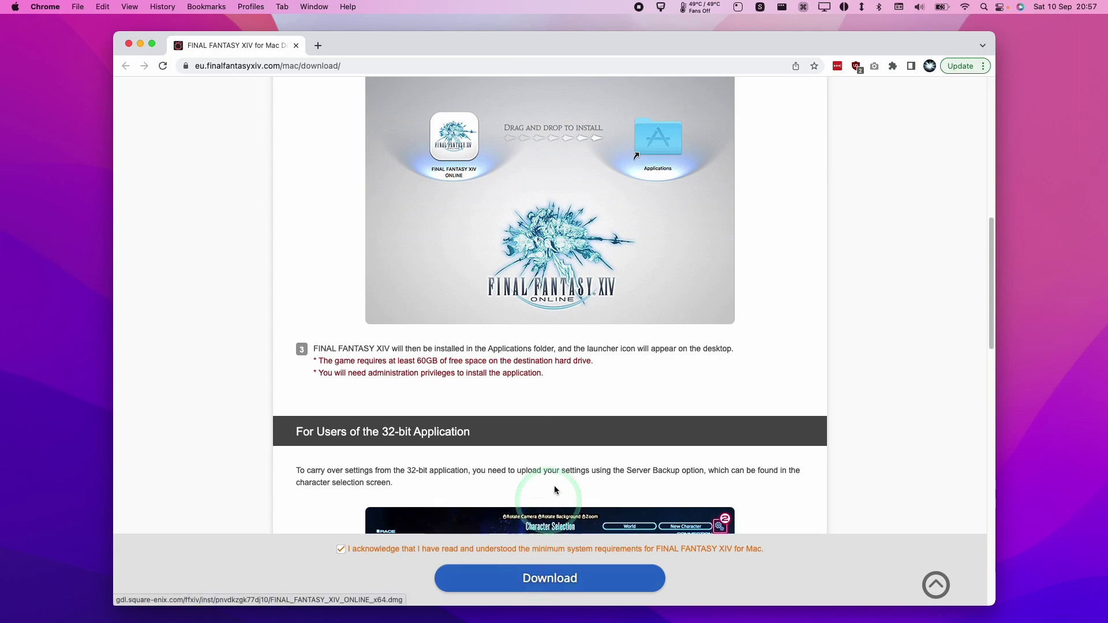
# - Start downloading the 2.4 GB FINAL_FANTASY_XIV_ONLINE_x64.dmg installer
pyautogui.scroll(3, 563, 346)
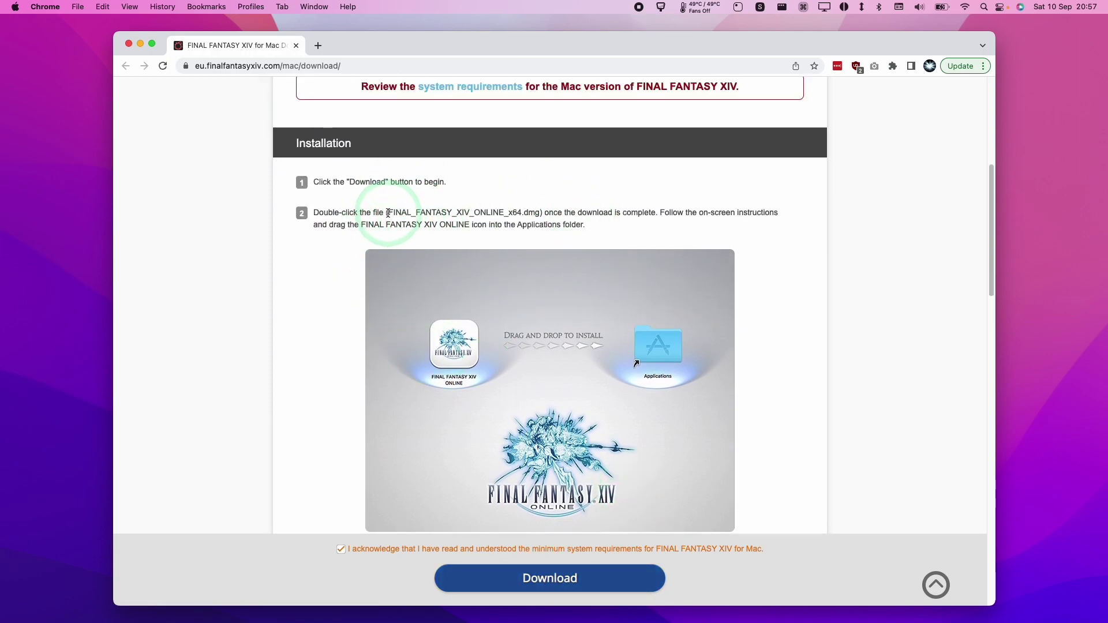
pyautogui.moveTo(387, 212); pyautogui.dragTo(533, 212)
pyautogui.click(445, 346)
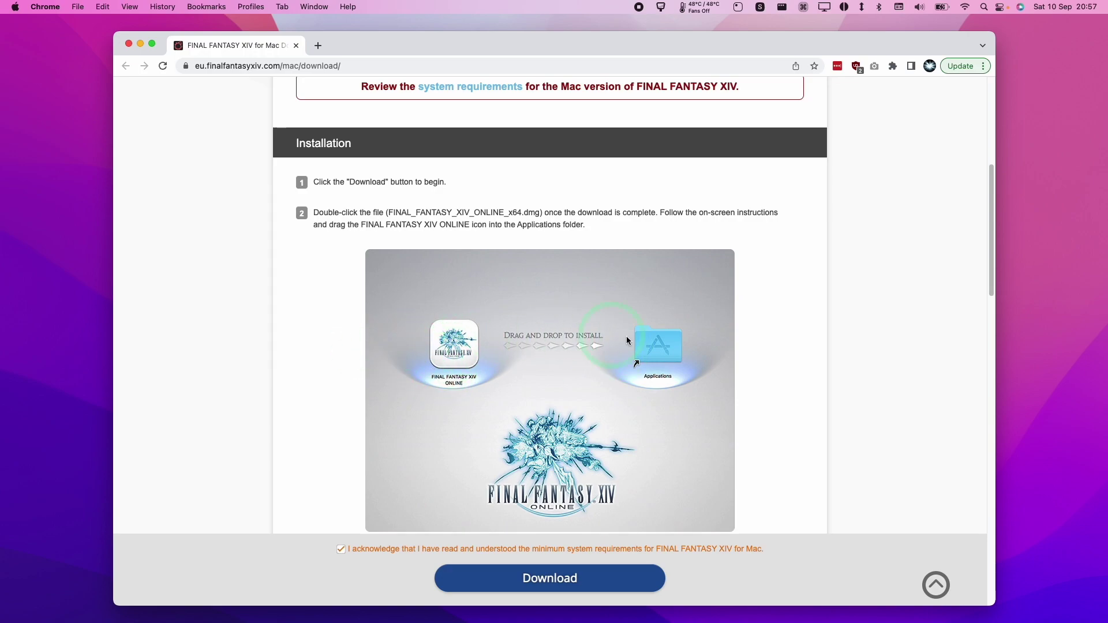
pyautogui.scroll(-2, 619, 470)
pyautogui.click(525, 578)
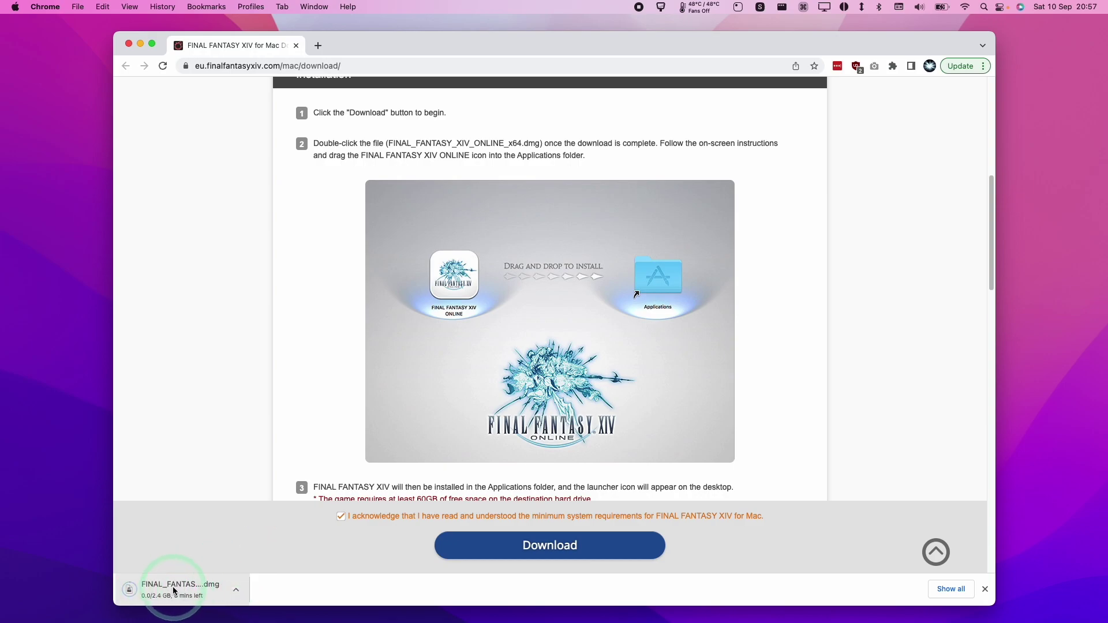
pyautogui.scroll(-2, 264, 465)
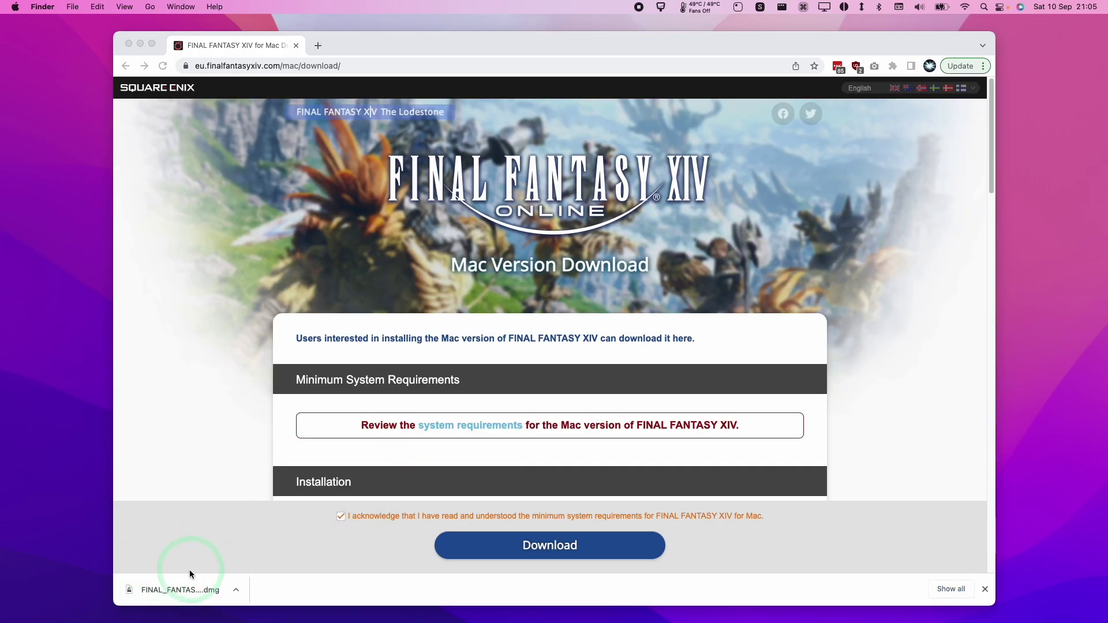
# - Open the downloaded installer disk image from the Downloads folder in Finder
pyautogui.click(142, 46)
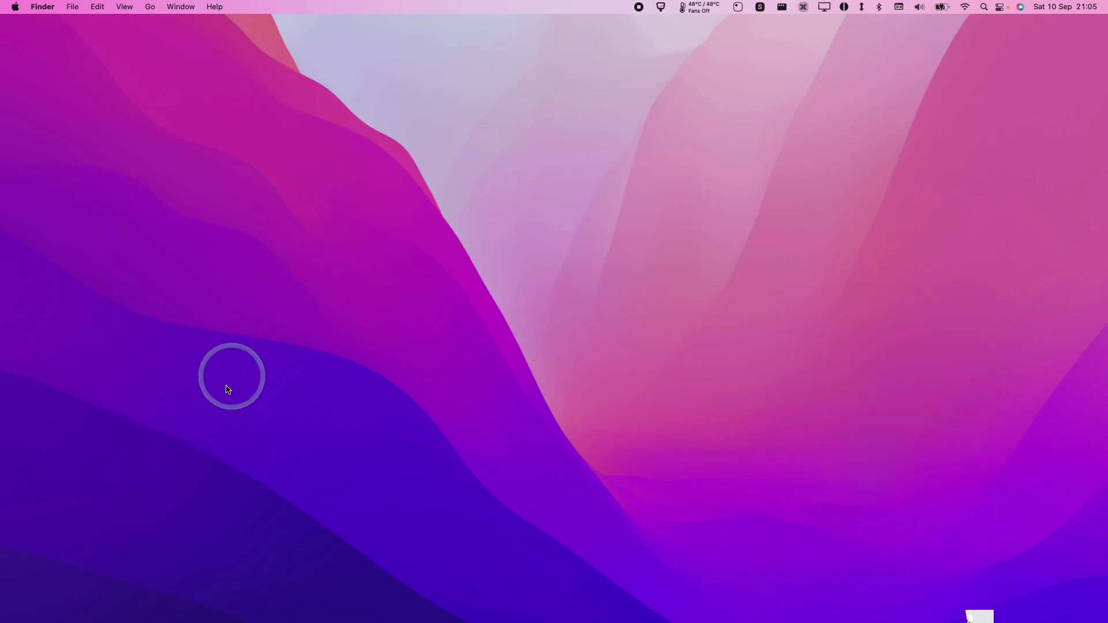
pyautogui.click(95, 616)
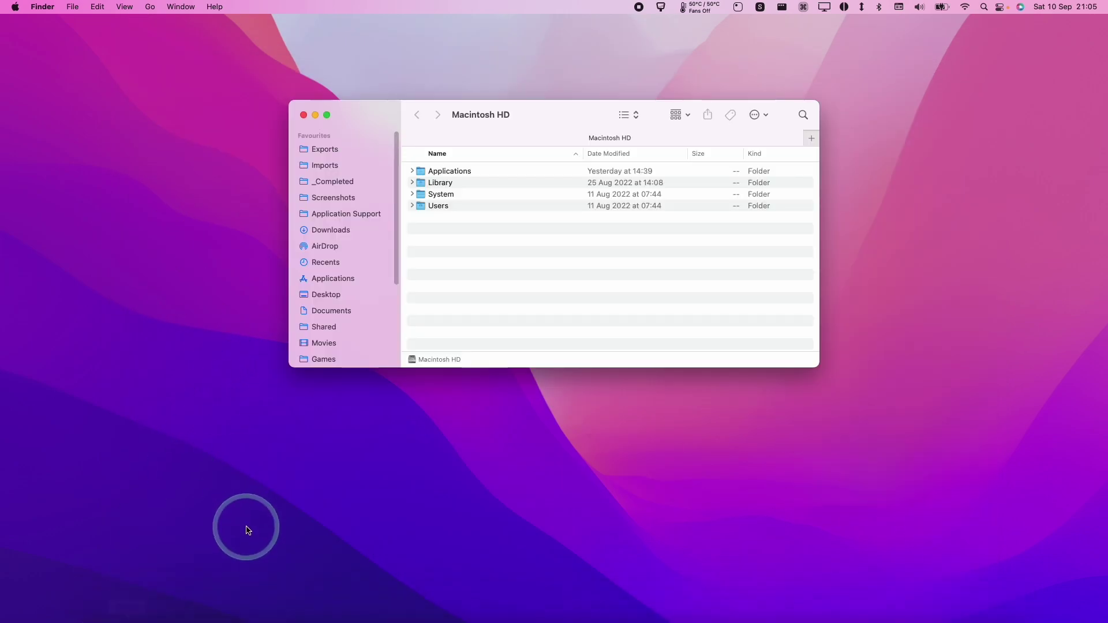
pyautogui.click(343, 231)
pyautogui.click(411, 173)
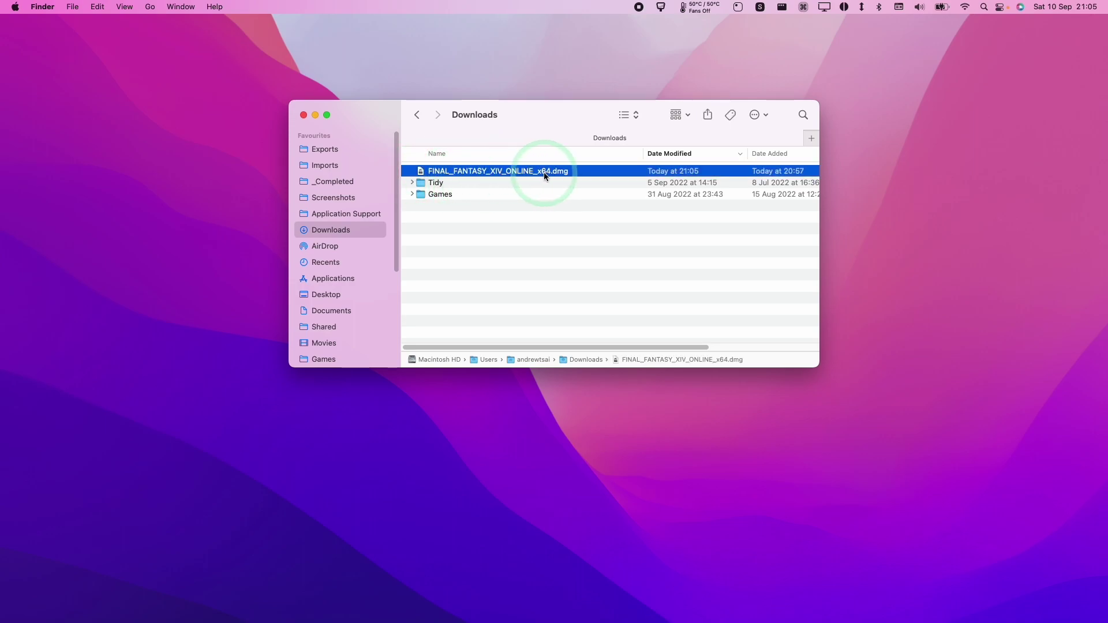
# - Drag FINAL FANTASY XIV ONLINE into Applications, close the disk image, and select the app there
pyautogui.click(368, 183)
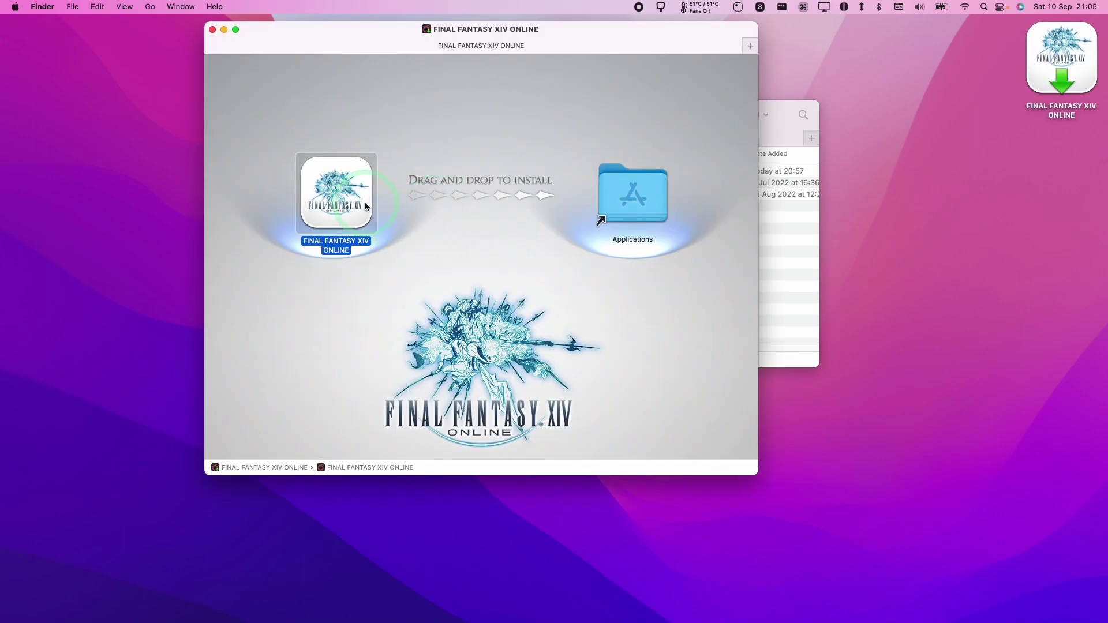
pyautogui.moveTo(342, 214); pyautogui.dragTo(653, 206)
pyautogui.click(893, 274)
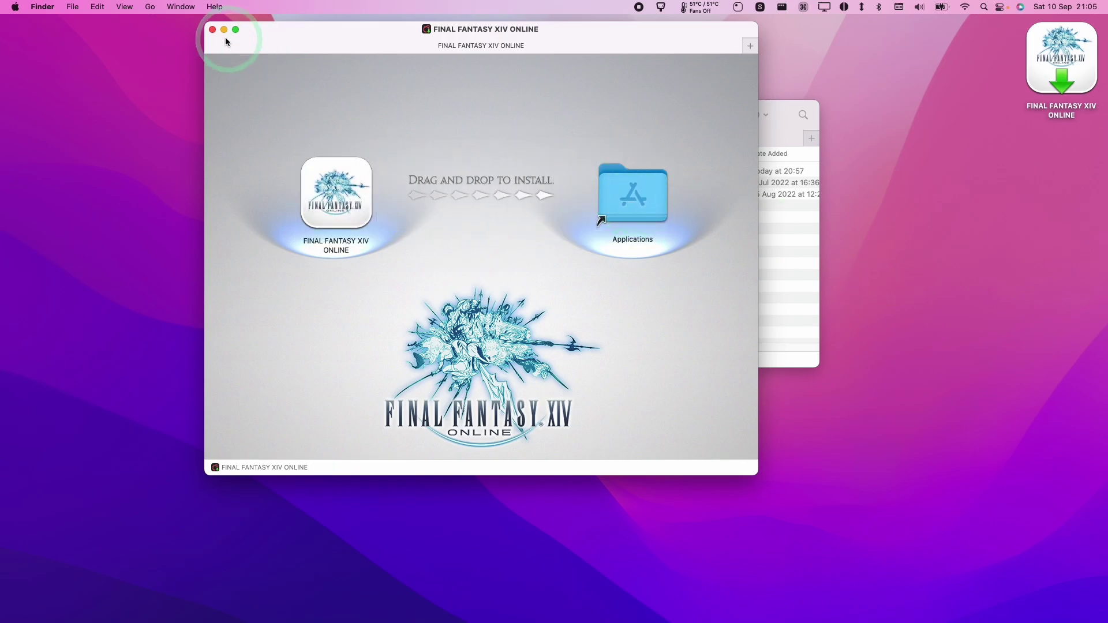
pyautogui.click(213, 30)
pyautogui.click(443, 257)
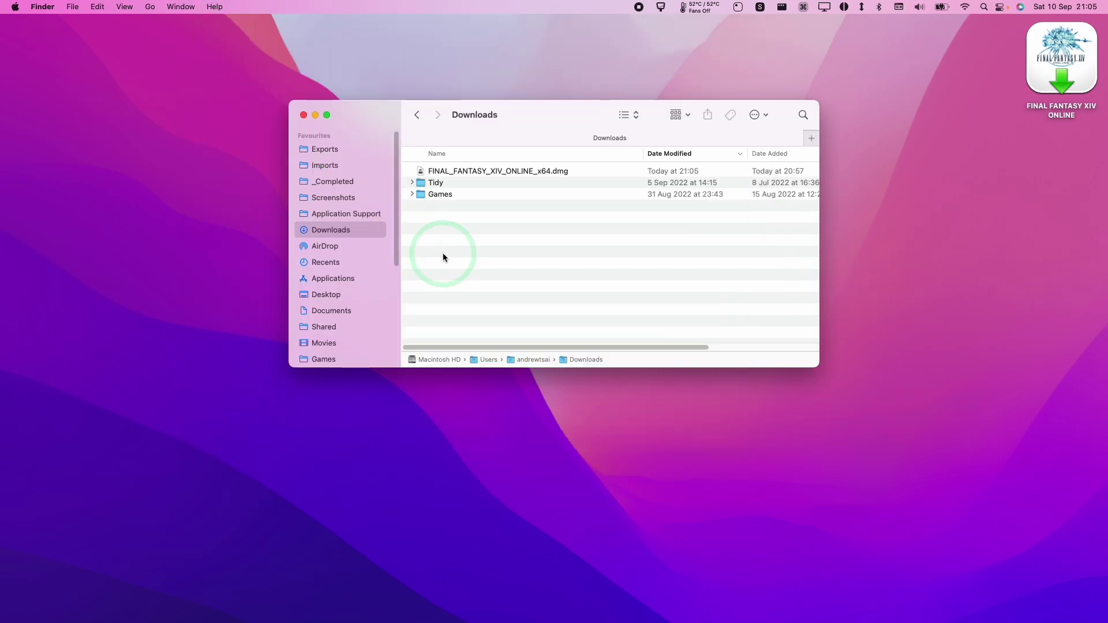
pyautogui.click(339, 283)
pyautogui.moveTo(815, 186); pyautogui.dragTo(700, 248)
pyautogui.click(567, 229)
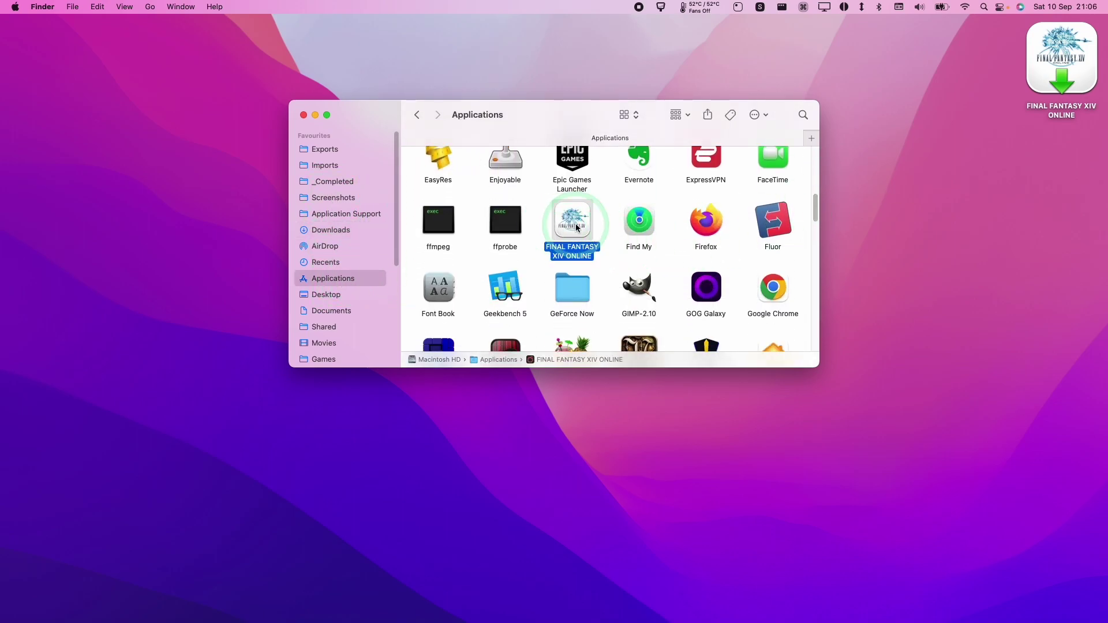
# - Launch FINAL FANTASY XIV ONLINE from Applications and approve the downloaded-app warning with Open
pyautogui.doubleClick(575, 227)
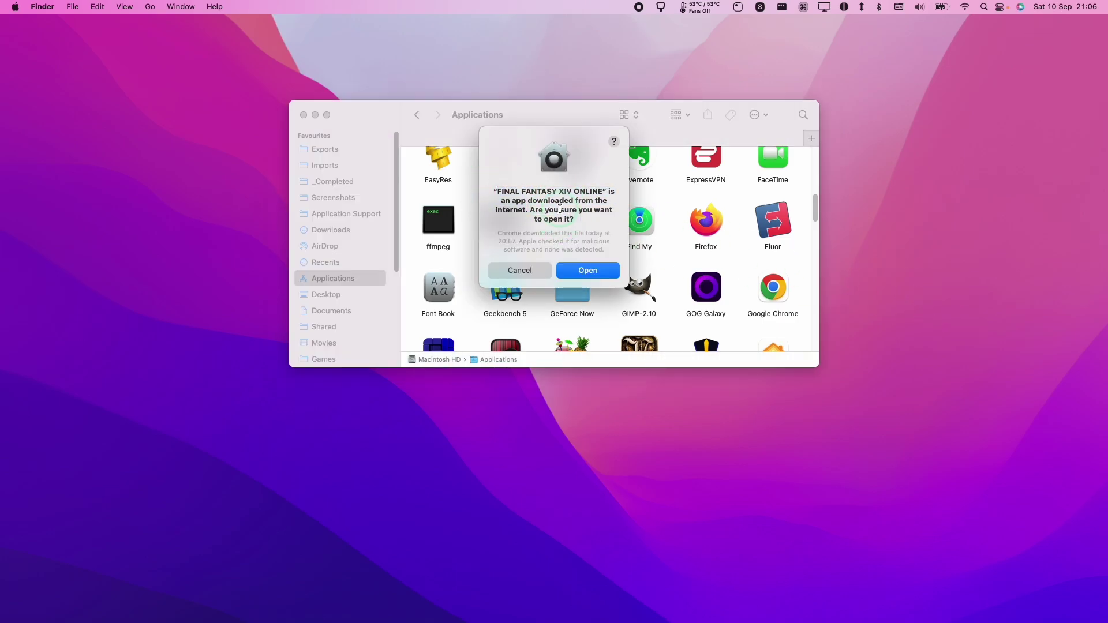
pyautogui.moveTo(497, 200); pyautogui.dragTo(577, 220)
pyautogui.click(578, 220)
pyautogui.click(588, 272)
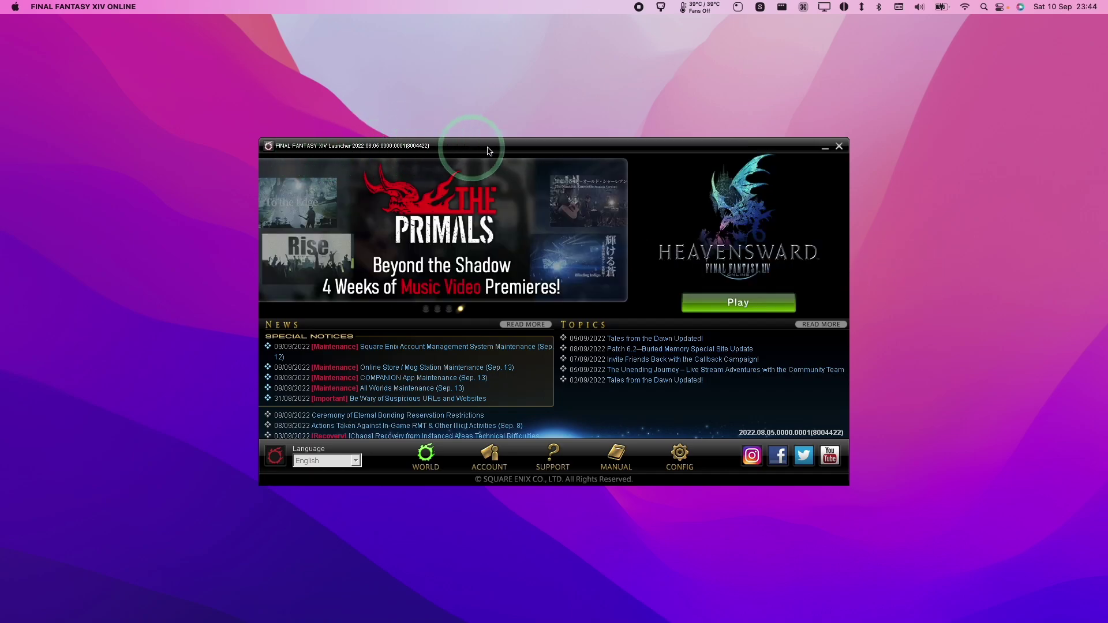
# - Enter the game, open and close System Configuration, then choose Exit Game from the System menu
pyautogui.click(744, 312)
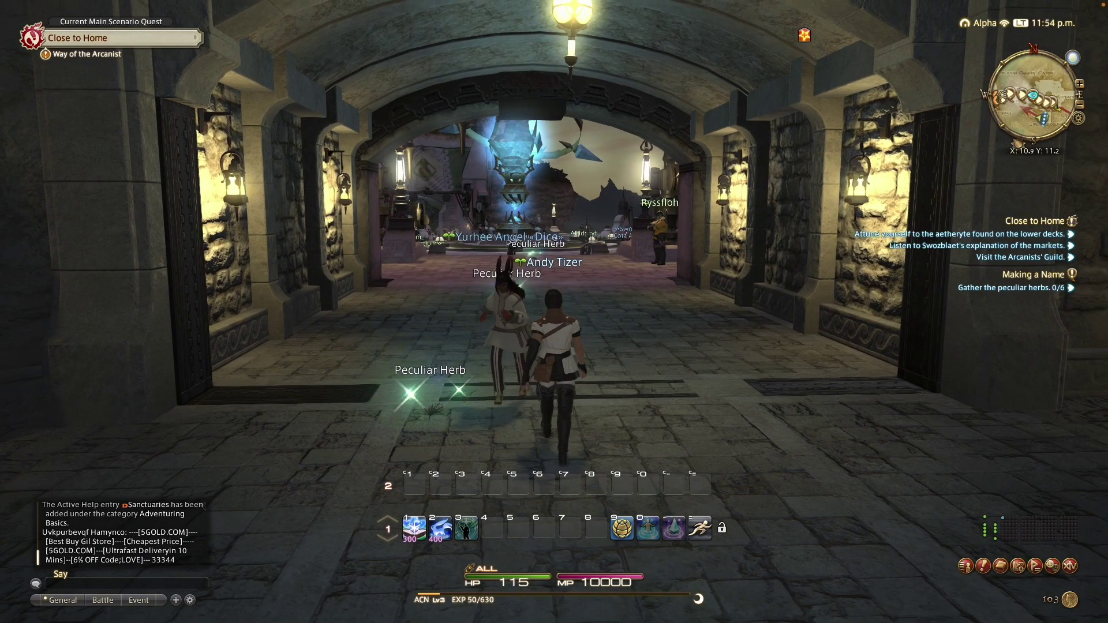
pyautogui.press('w')
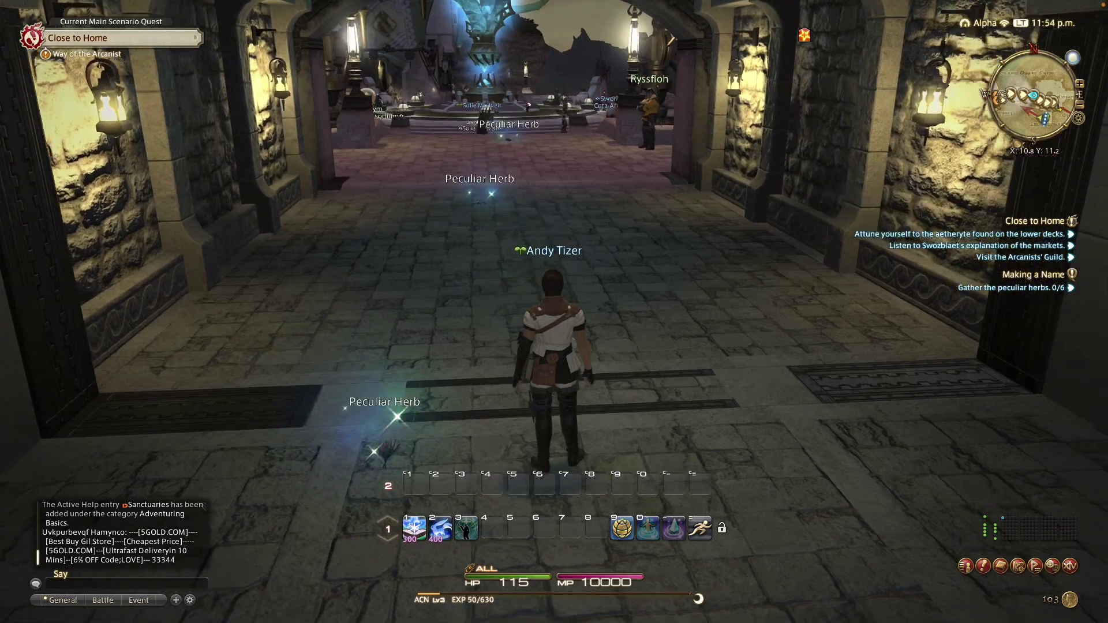
pyautogui.press('Escape')
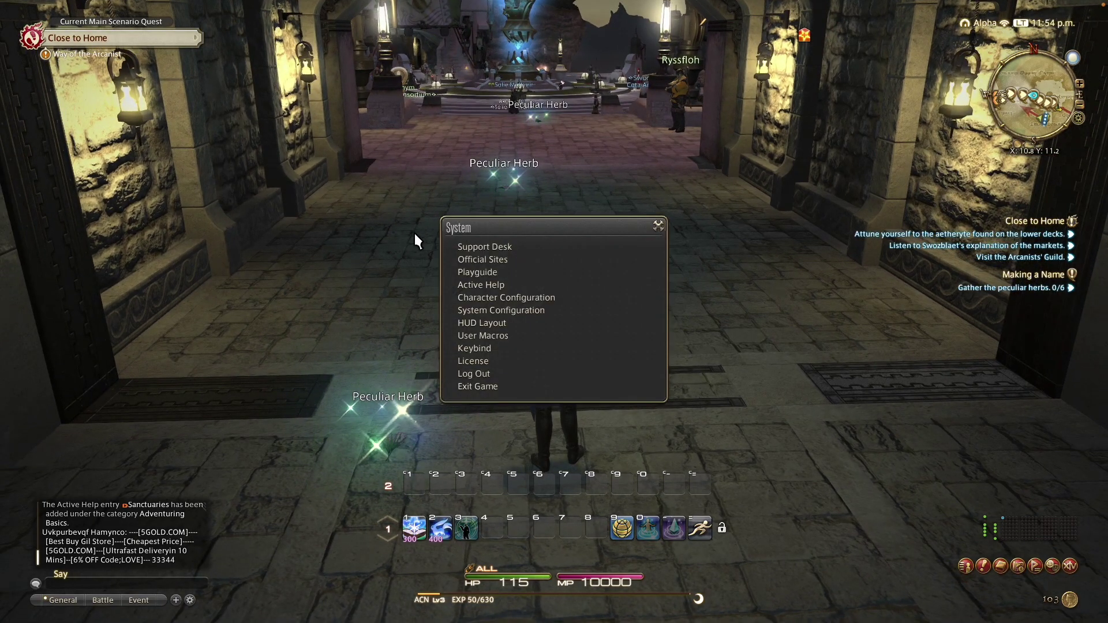
pyautogui.click(510, 310)
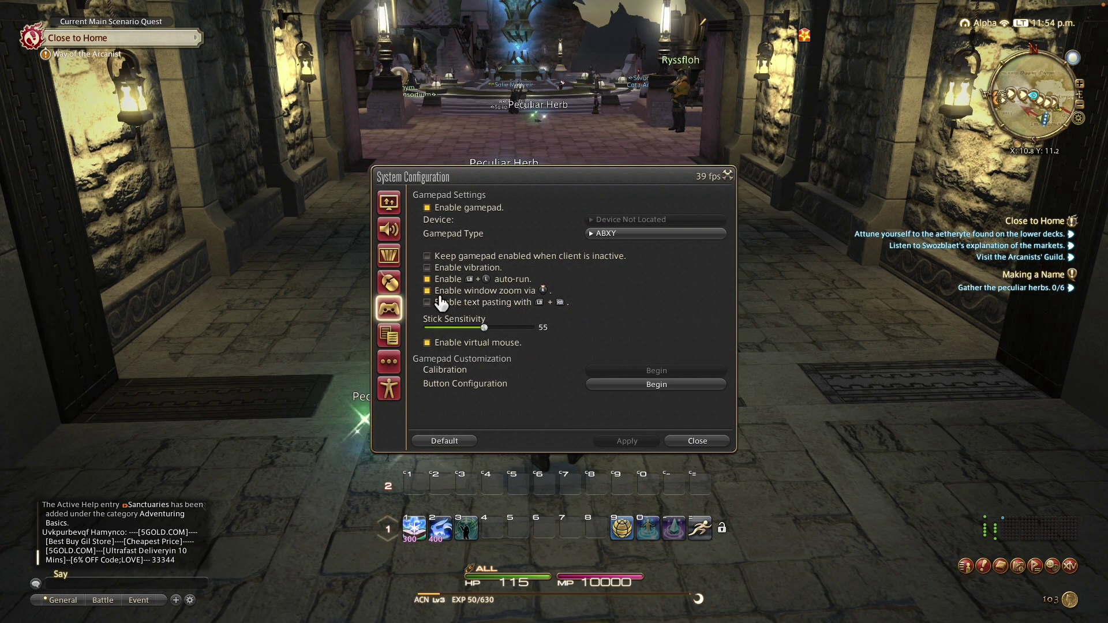
pyautogui.moveTo(607, 176); pyautogui.dragTo(262, 232)
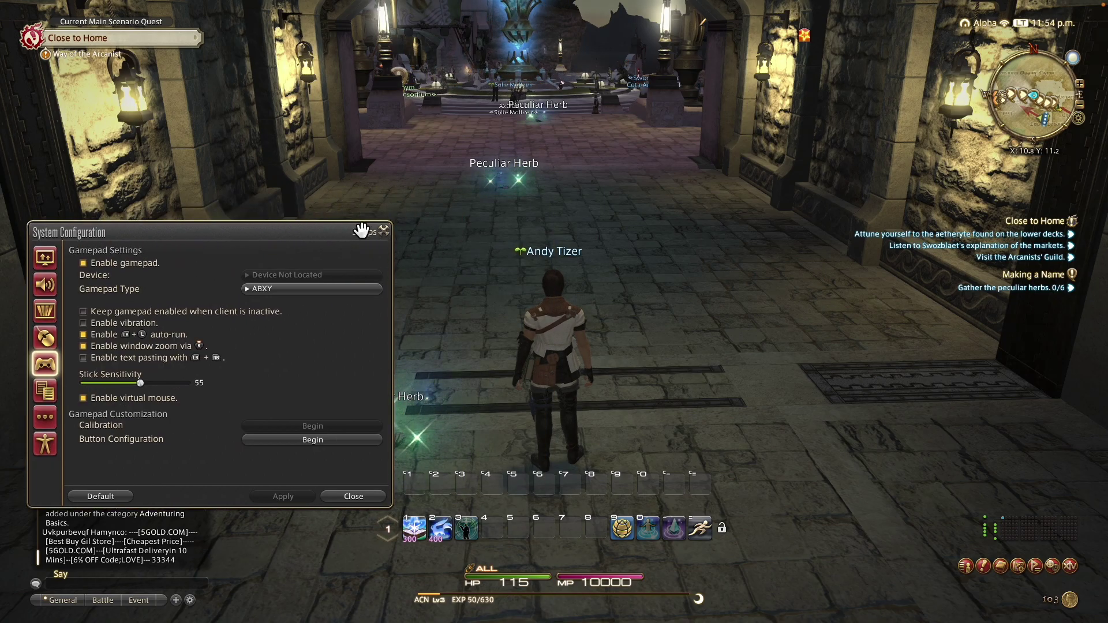
pyautogui.click(353, 496)
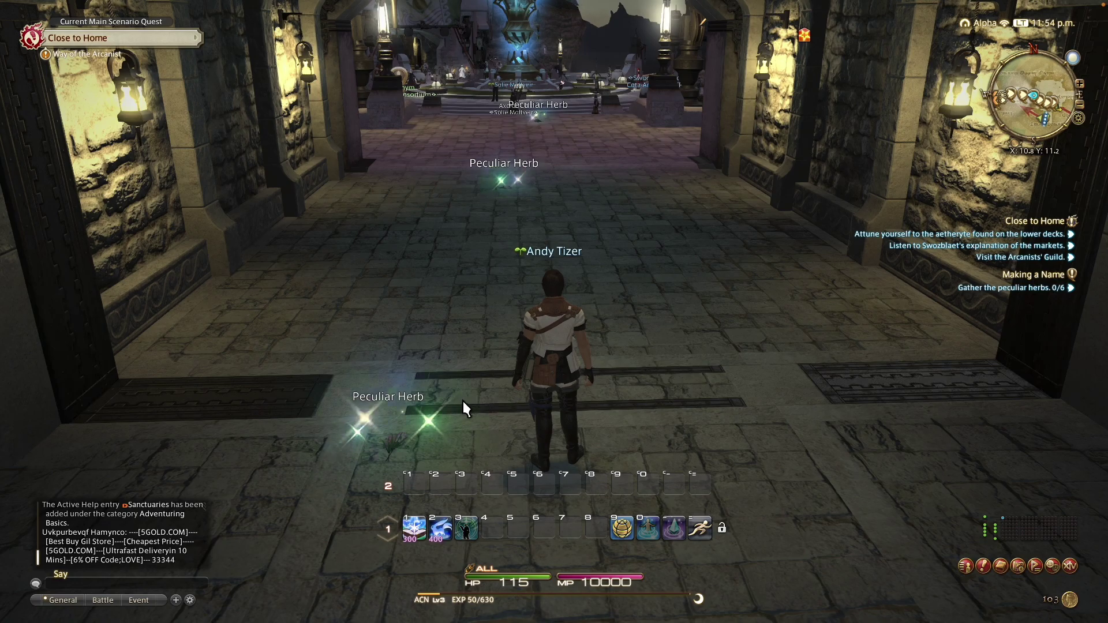
pyautogui.press('Escape')
pyautogui.click(484, 390)
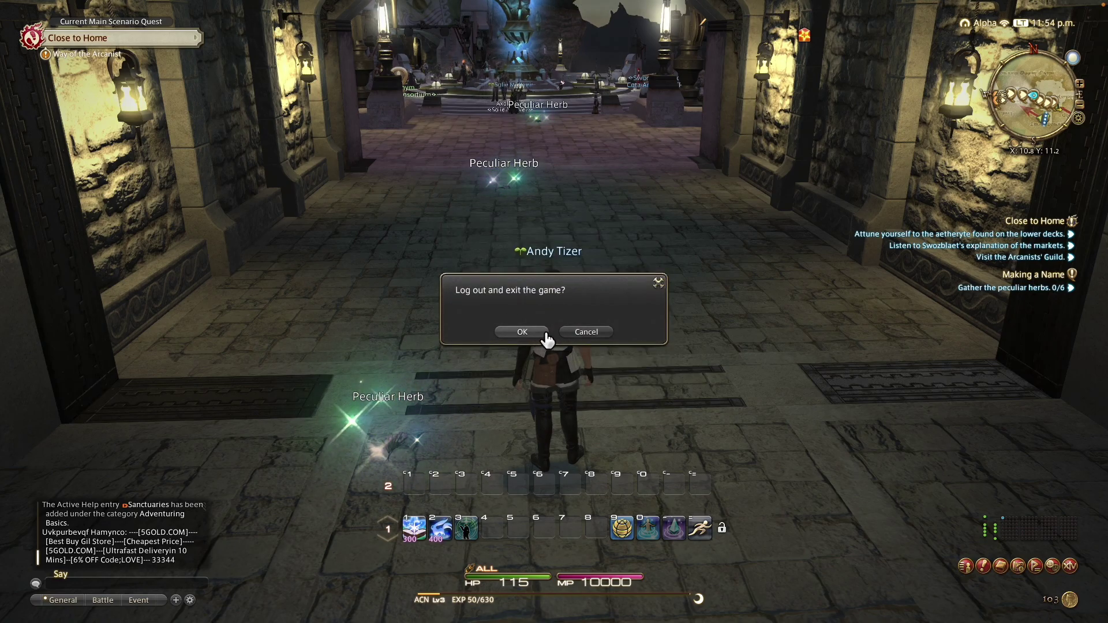
# - Confirm the exit and open the hidden user Library folder in Finder with Option held
pyautogui.click(522, 331)
pyautogui.click(67, 600)
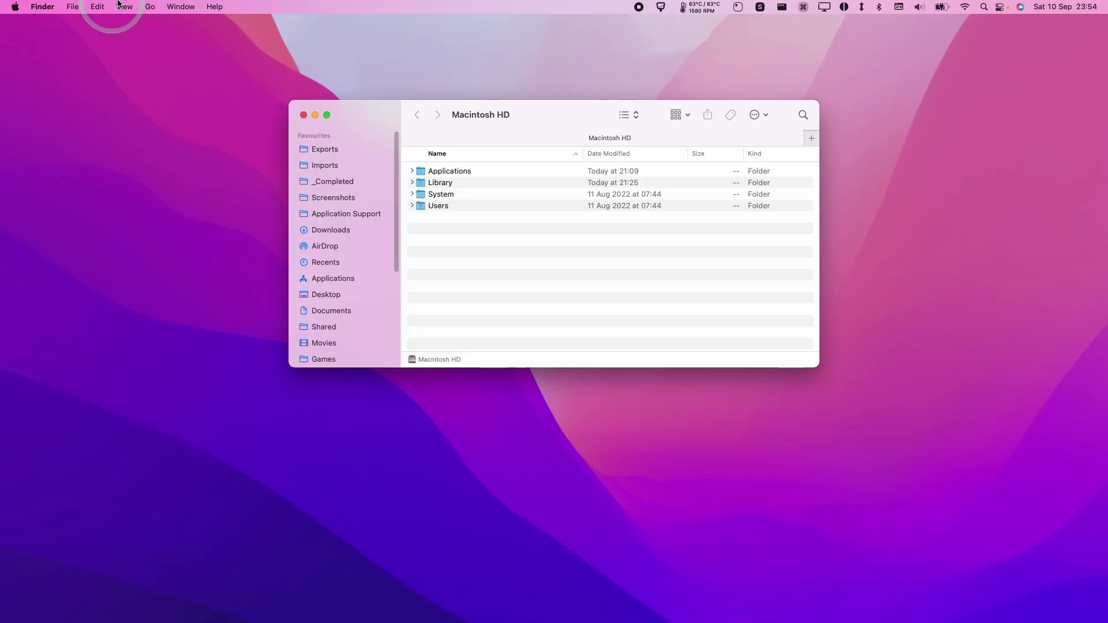
pyautogui.click(150, 6)
pyautogui.click(192, 133)
pyautogui.press('alt')
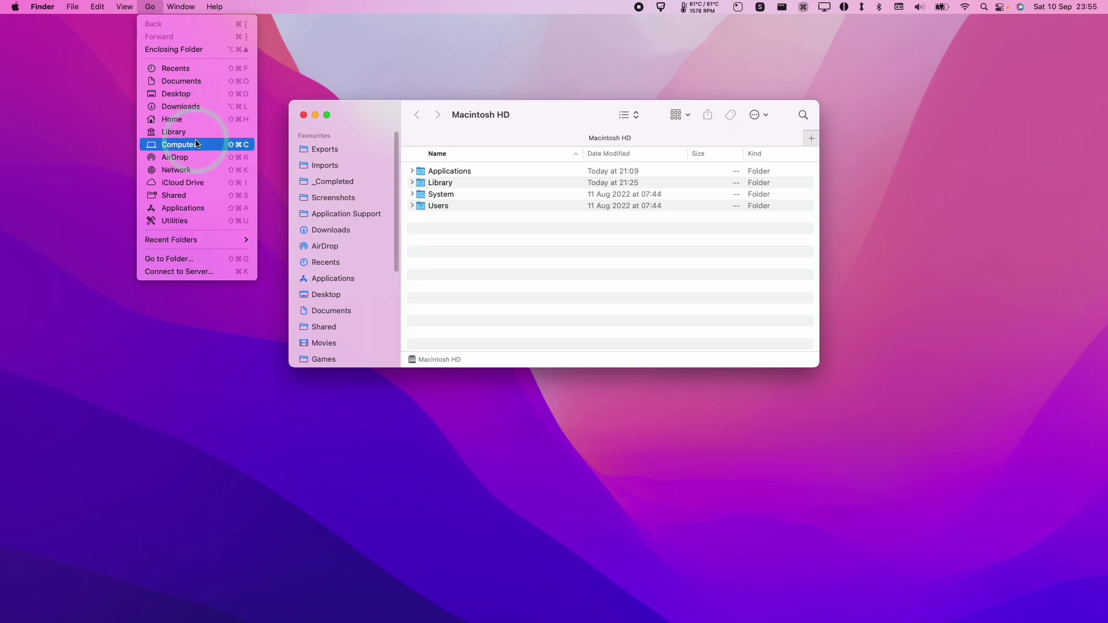
pyautogui.click(163, 136)
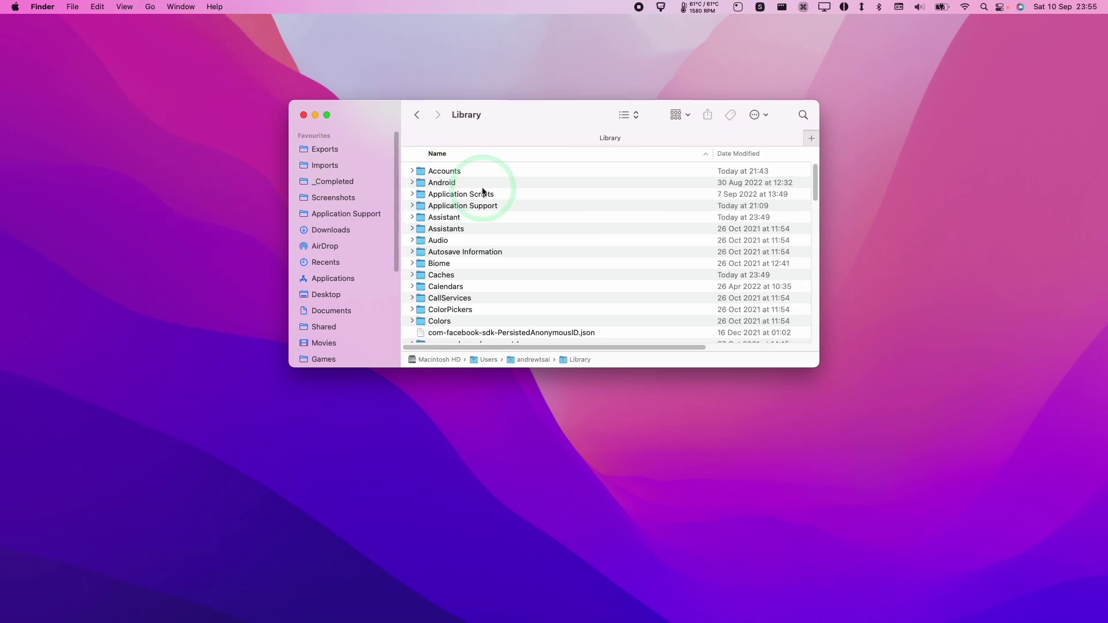
# - Browse into Application Support > FINAL FANTASY XIV ONLINE > Bottles
pyautogui.click(445, 207)
pyautogui.scroll(-15, 623, 233)
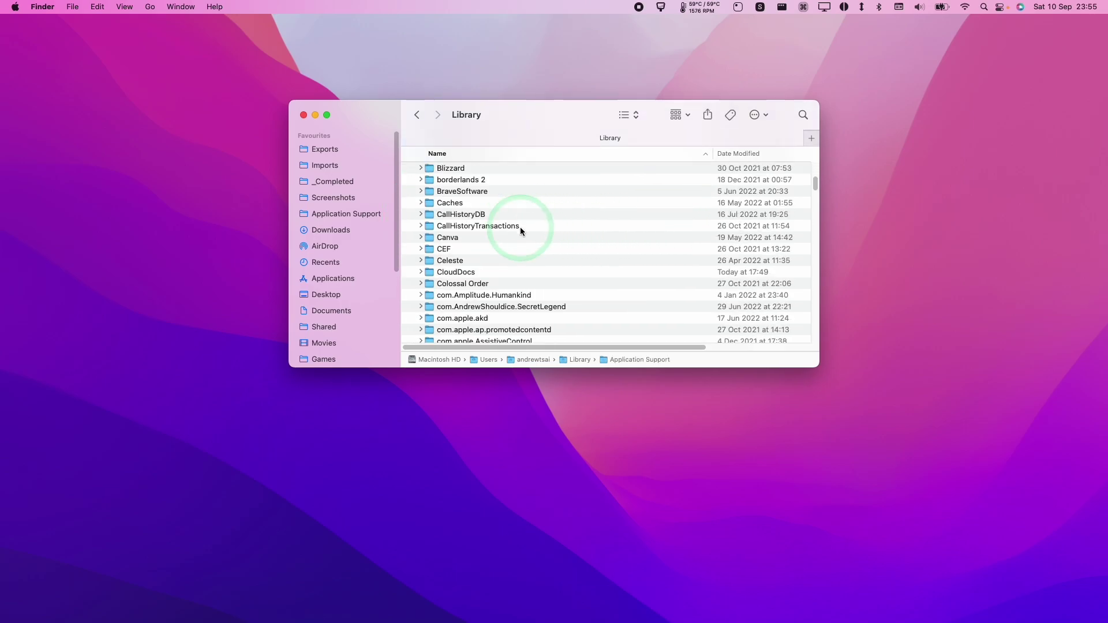
pyautogui.scroll(-6, 479, 243)
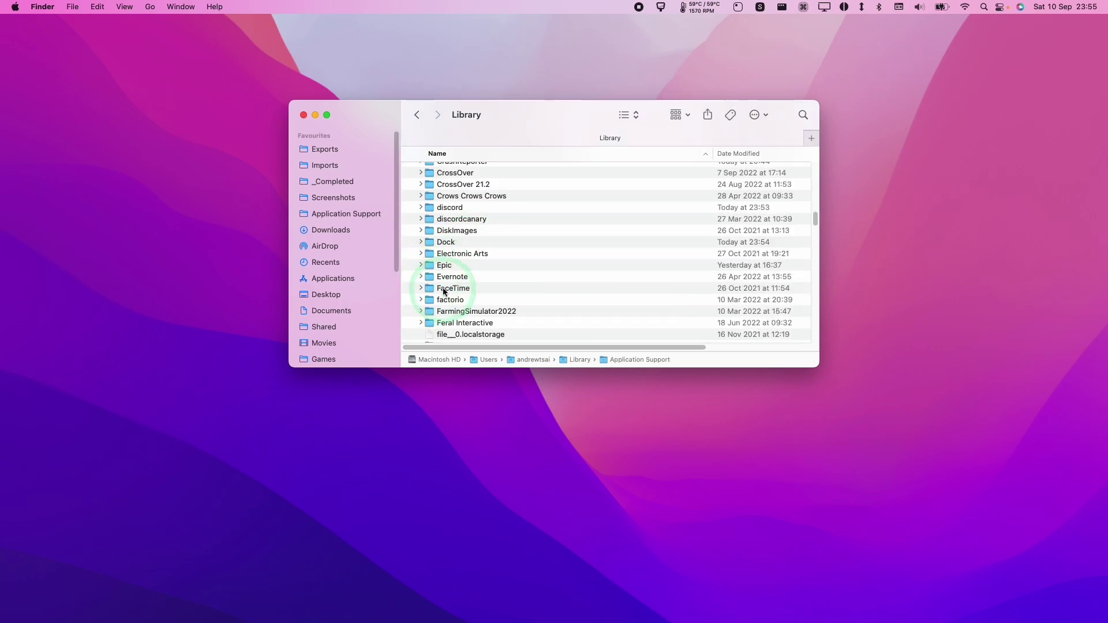
pyautogui.scroll(-3, 443, 290)
pyautogui.click(443, 254)
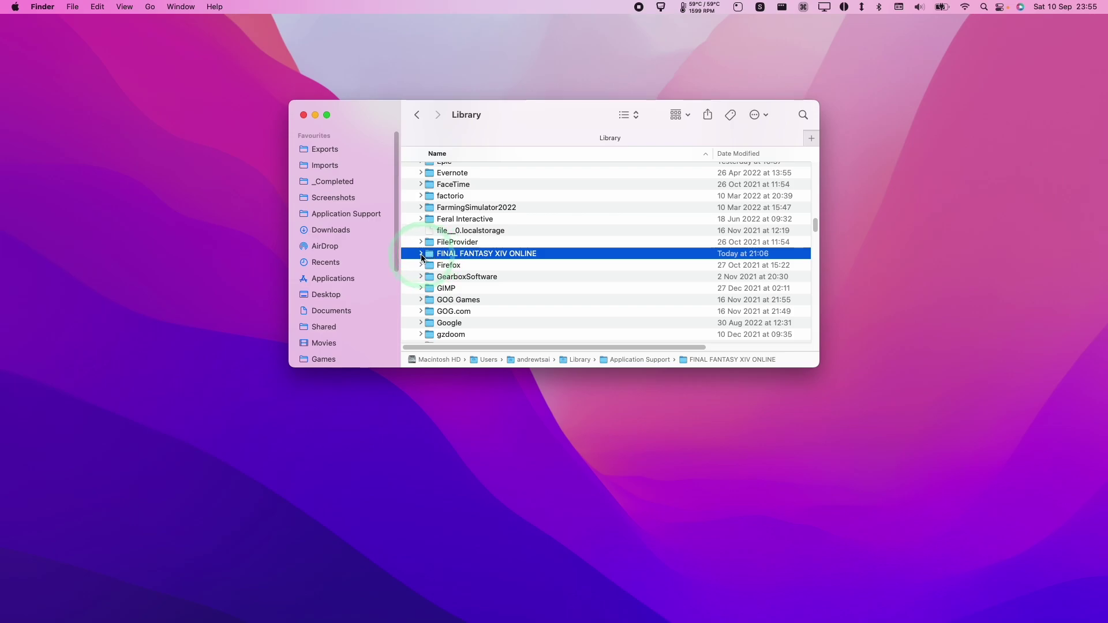
pyautogui.click(421, 253)
pyautogui.click(431, 268)
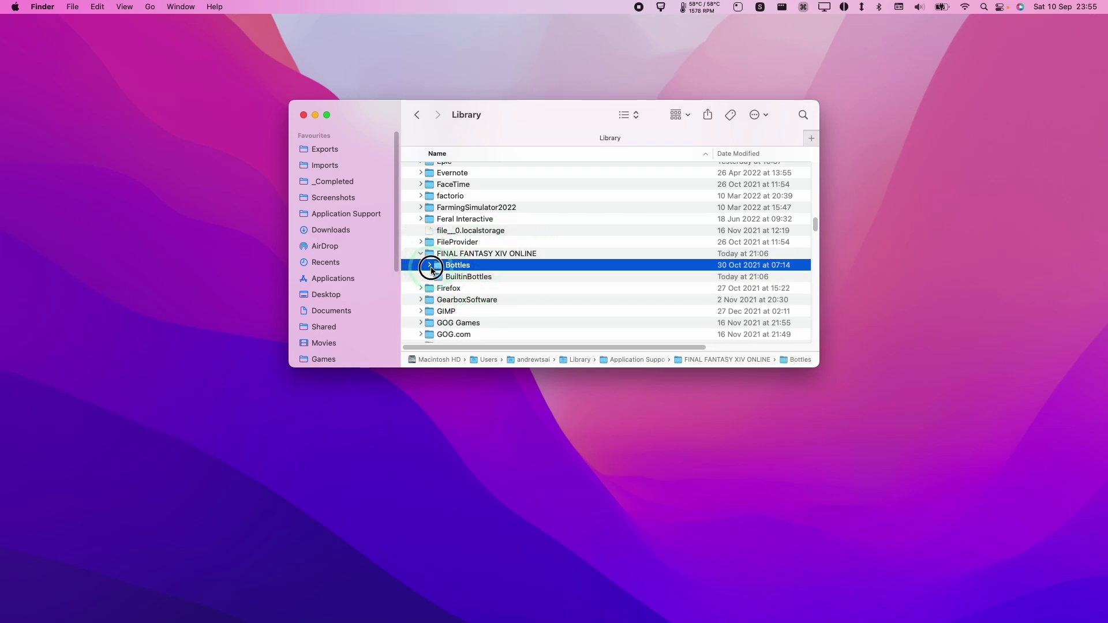
pyautogui.click(431, 267)
pyautogui.scroll(-3, 474, 275)
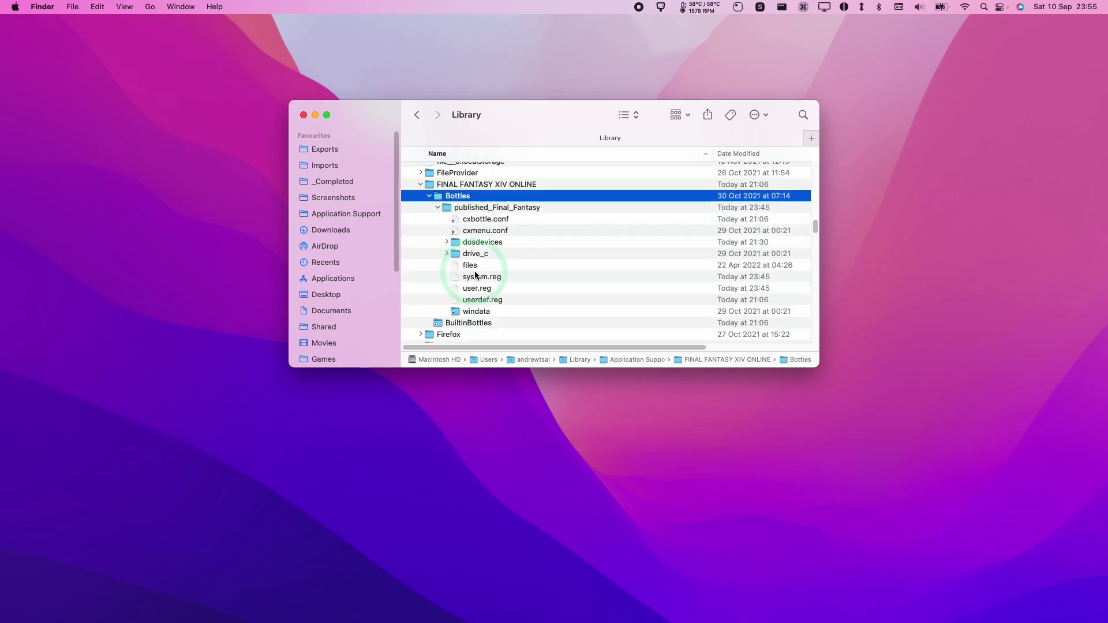
# - Jump to the original cxbottle.conf and bring up its context menu
pyautogui.click(485, 218)
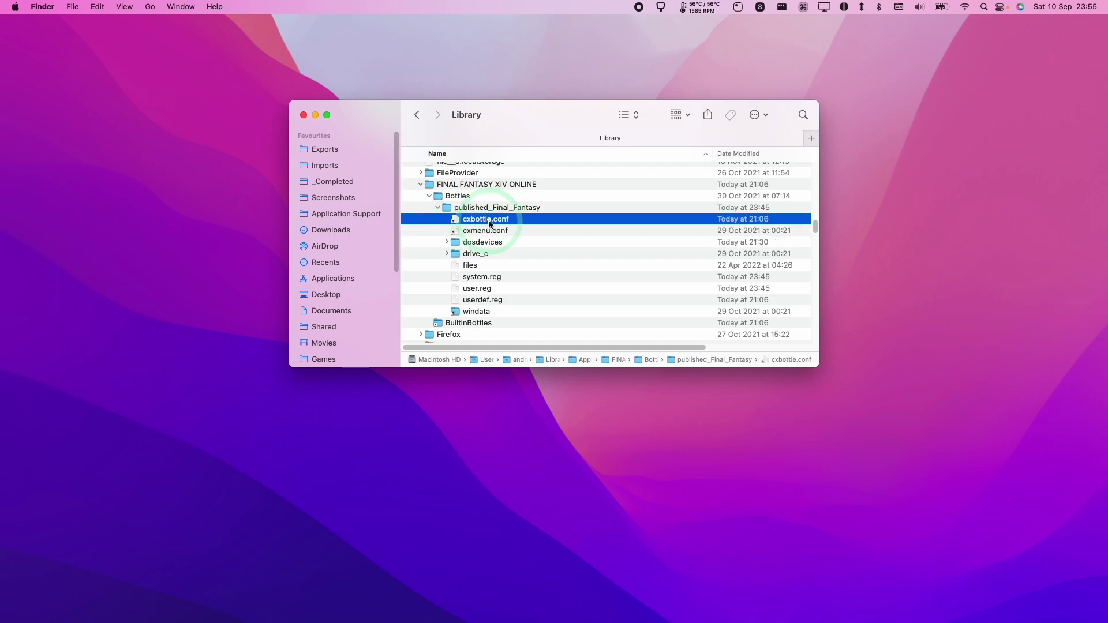
pyautogui.rightClick(489, 224)
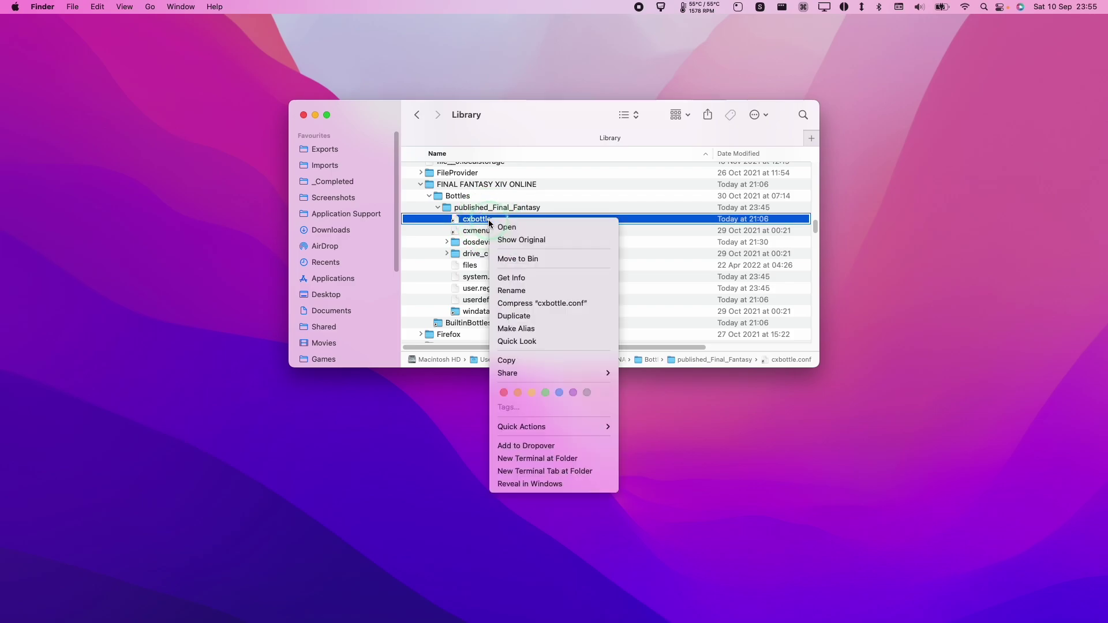
pyautogui.click(520, 241)
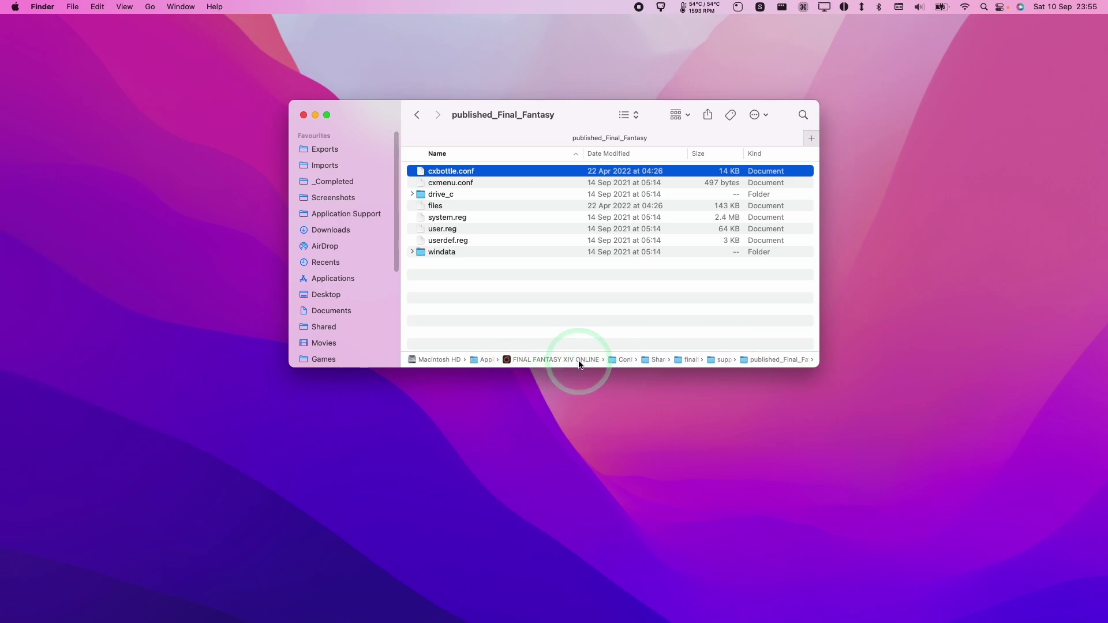
pyautogui.rightClick(460, 171)
# - Open cxbottle.conf in TextEdit, add "DXVK_HUD"="full" after the PROMPT line, and save
pyautogui.moveTo(462, 186)
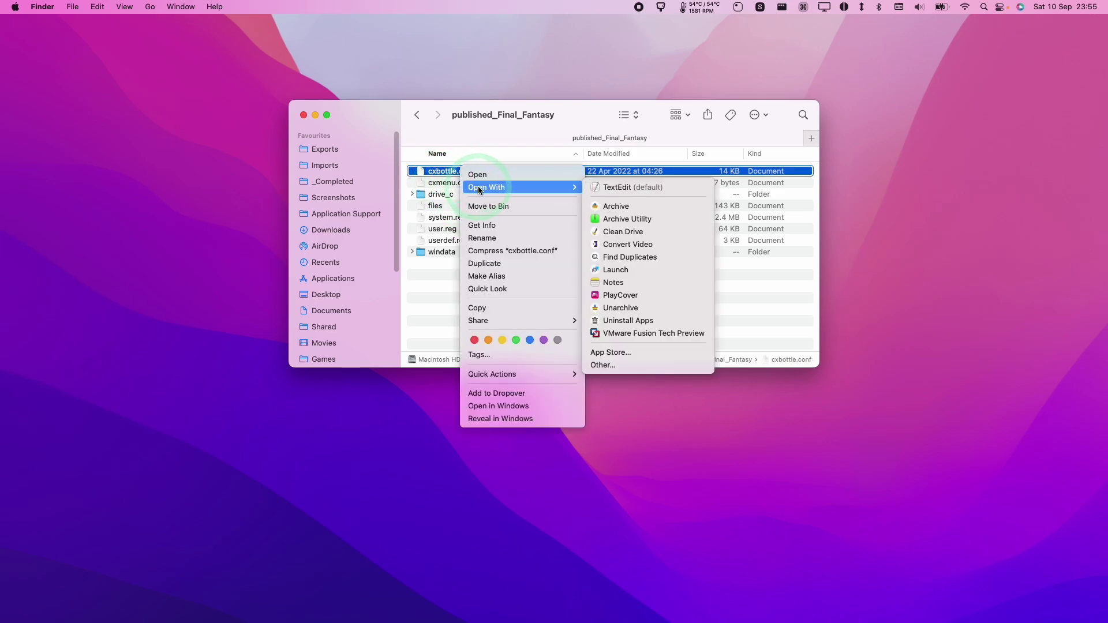
pyautogui.click(614, 187)
pyautogui.moveTo(519, 92); pyautogui.dragTo(525, 282)
pyautogui.click(317, 225)
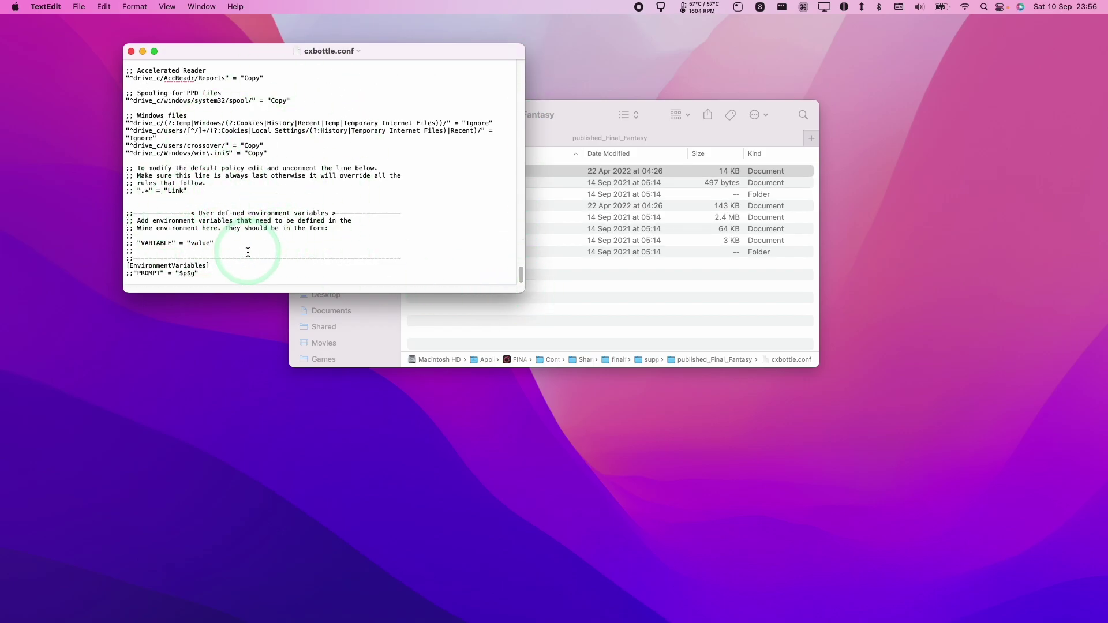
pyautogui.click(241, 277)
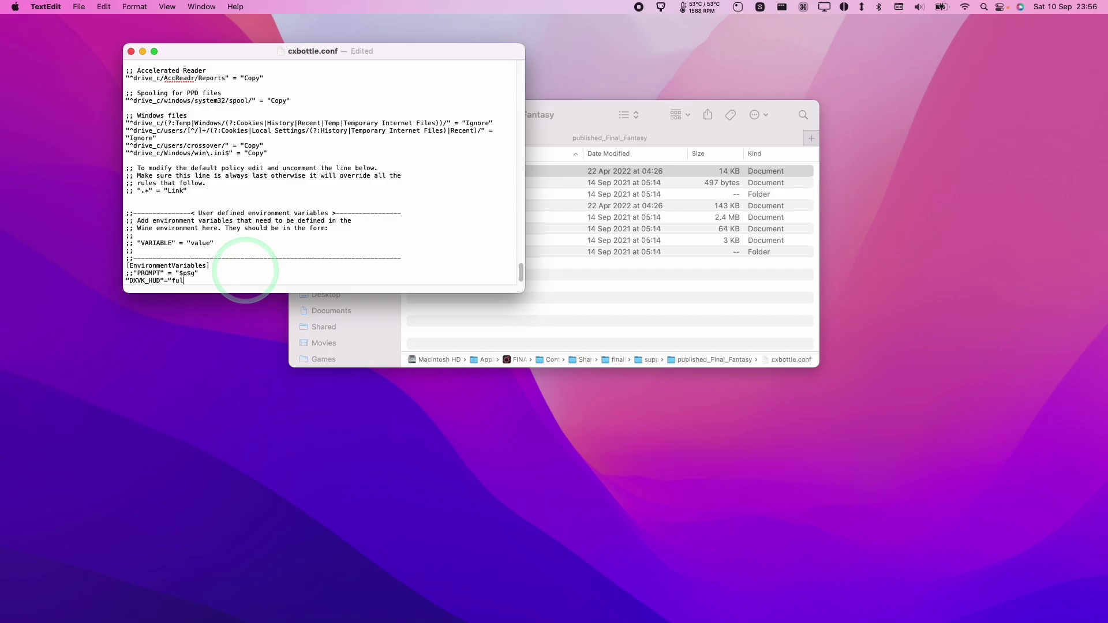
pyautogui.click(81, 7)
pyautogui.click(106, 81)
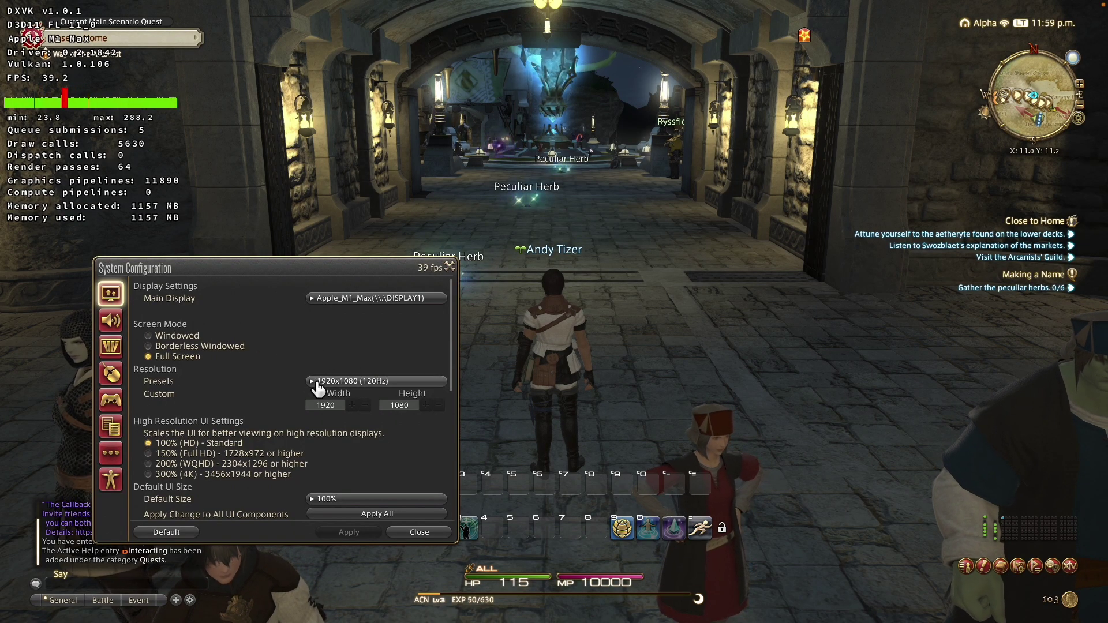
# - Keep the 1920x1080 (120Hz) resolution preset and look through the Graphics Settings tab
pyautogui.click(317, 384)
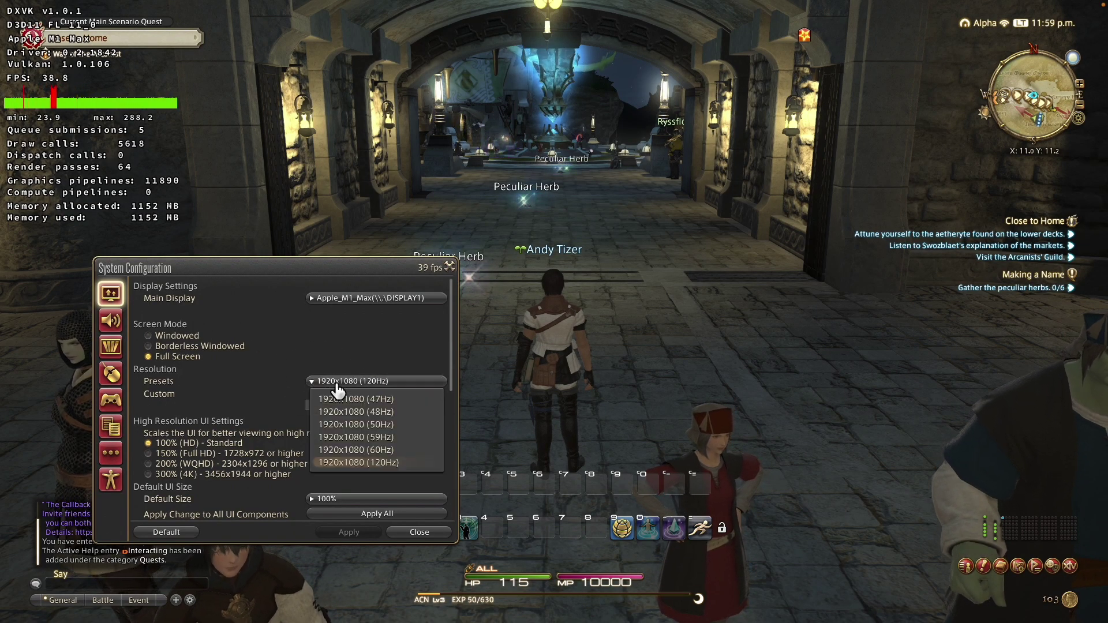
pyautogui.click(376, 385)
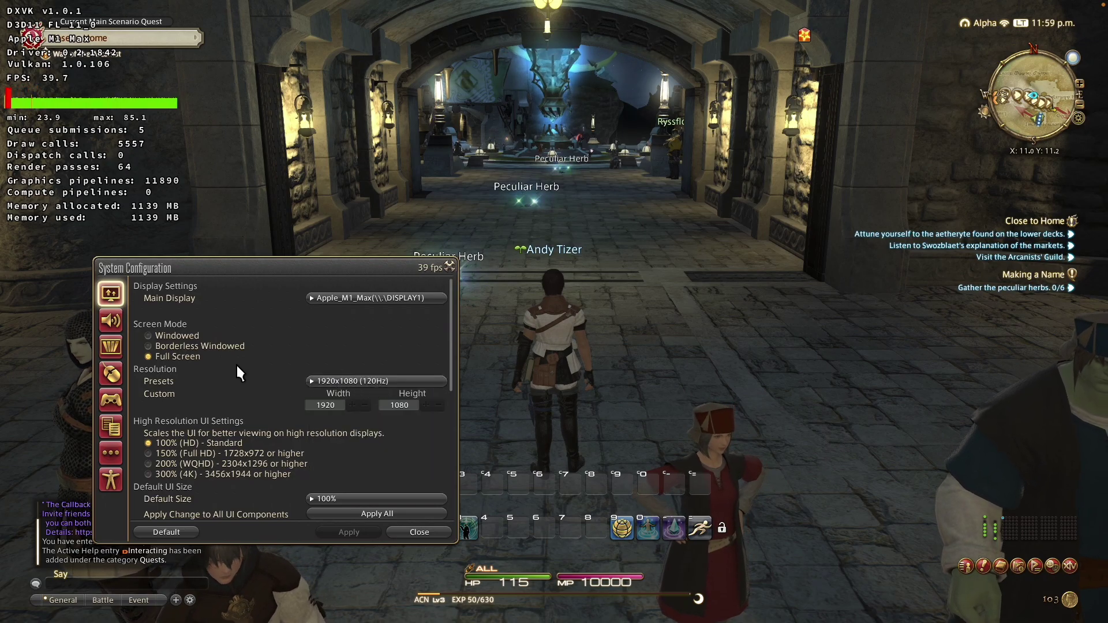
pyautogui.click(112, 347)
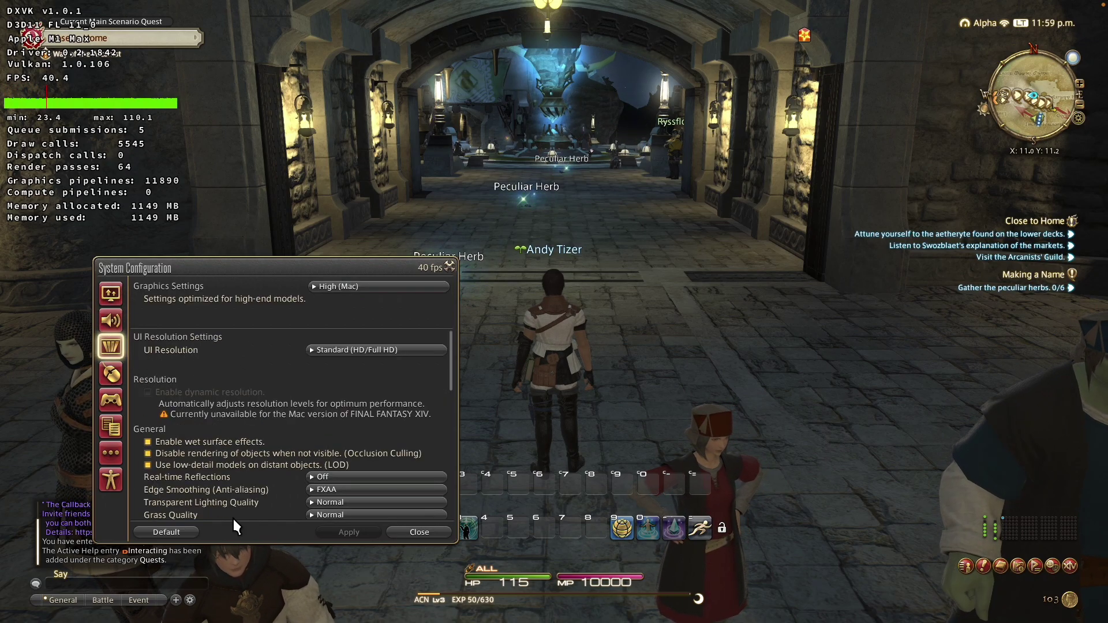
pyautogui.scroll(-2, 431, 399)
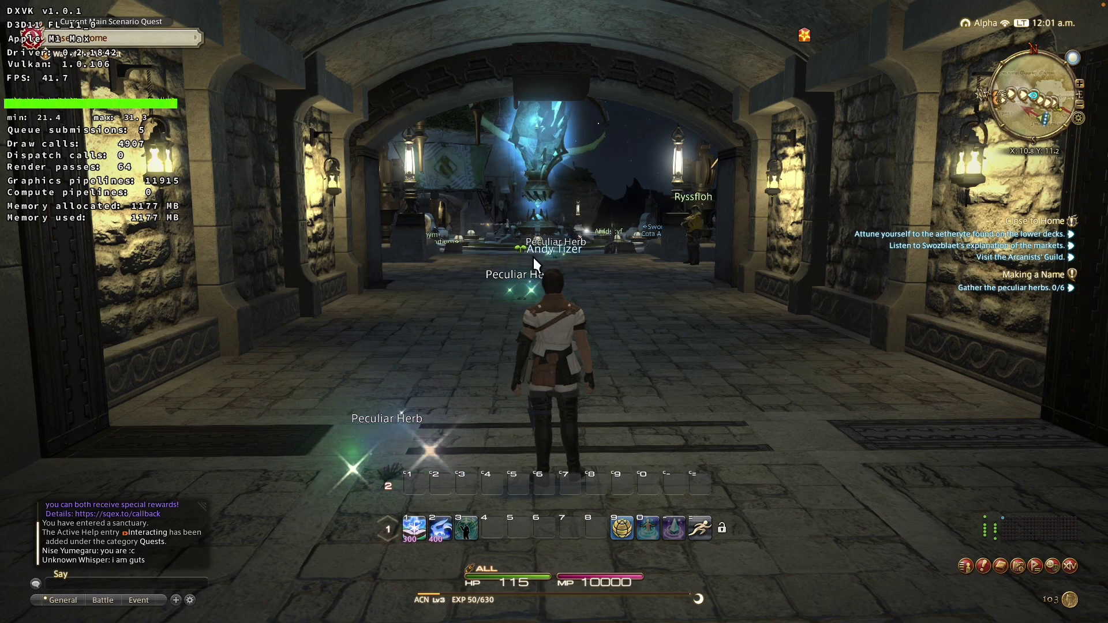
# - Switch the game from full screen to windowed mode with Ctrl+Cmd+F
pyautogui.press('ctrl+super+f')
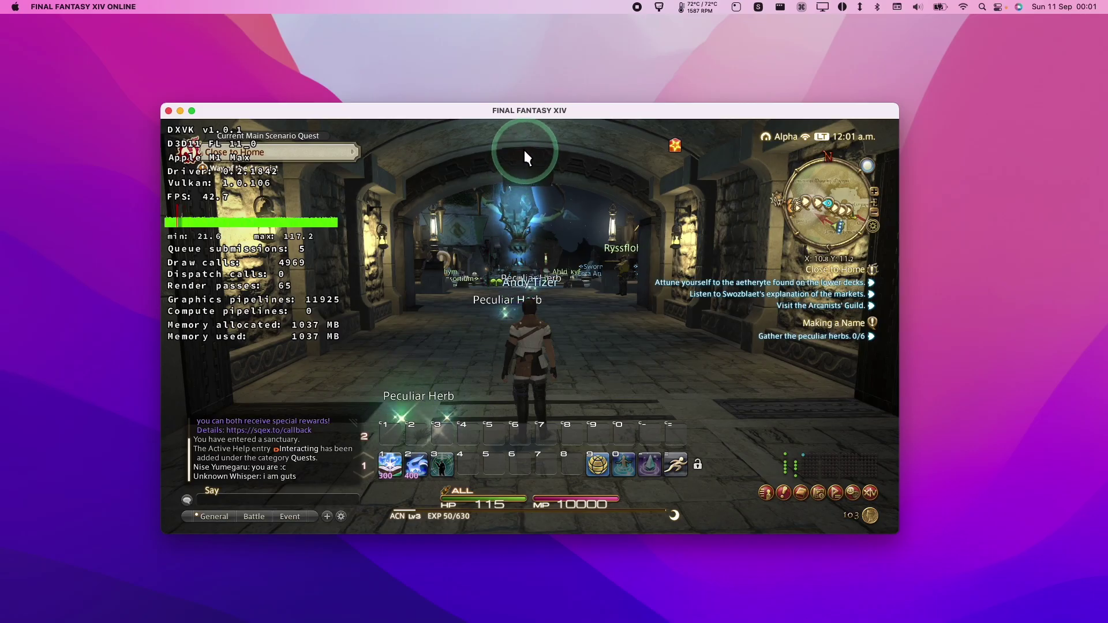